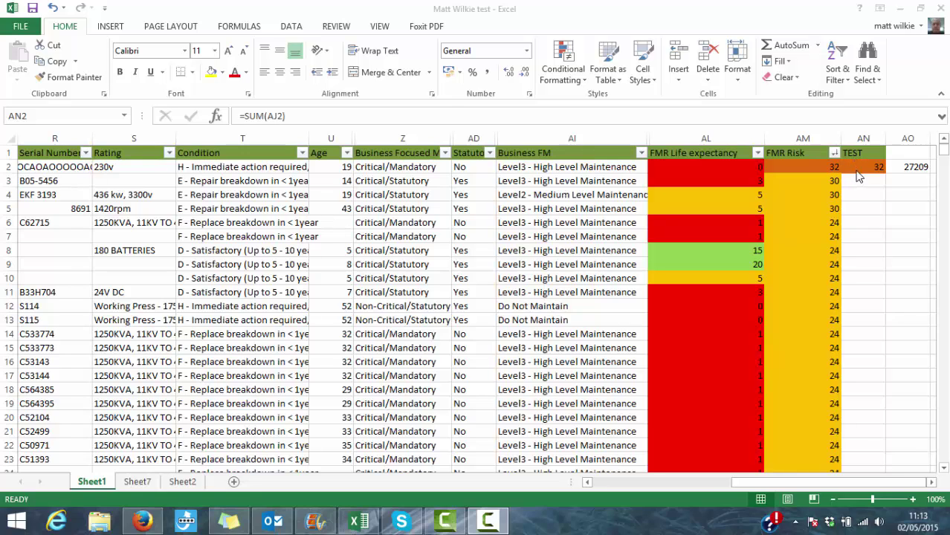
# Step: Inspect TEST cells AN2 through AN4 to check the =SUM(AJ2) formula in AN2
pyautogui.click(864, 168)
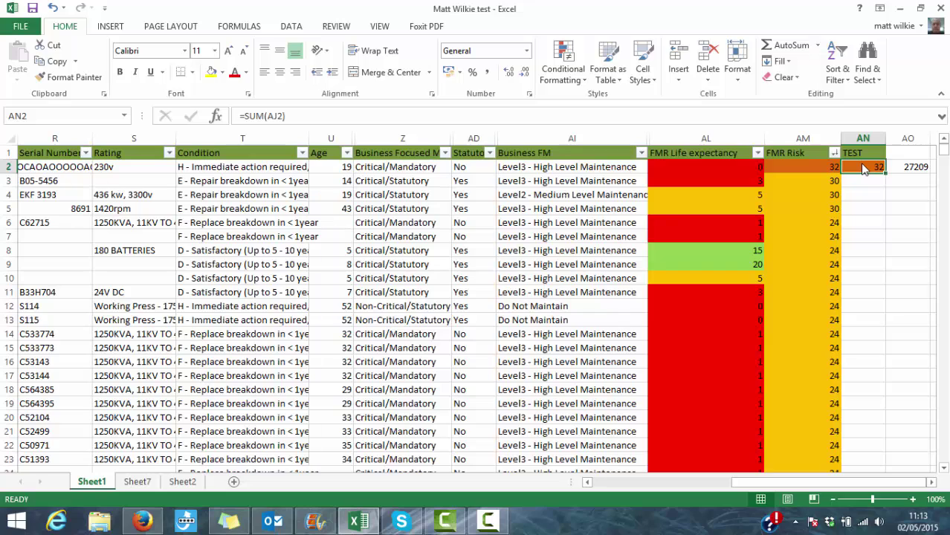
pyautogui.click(858, 180)
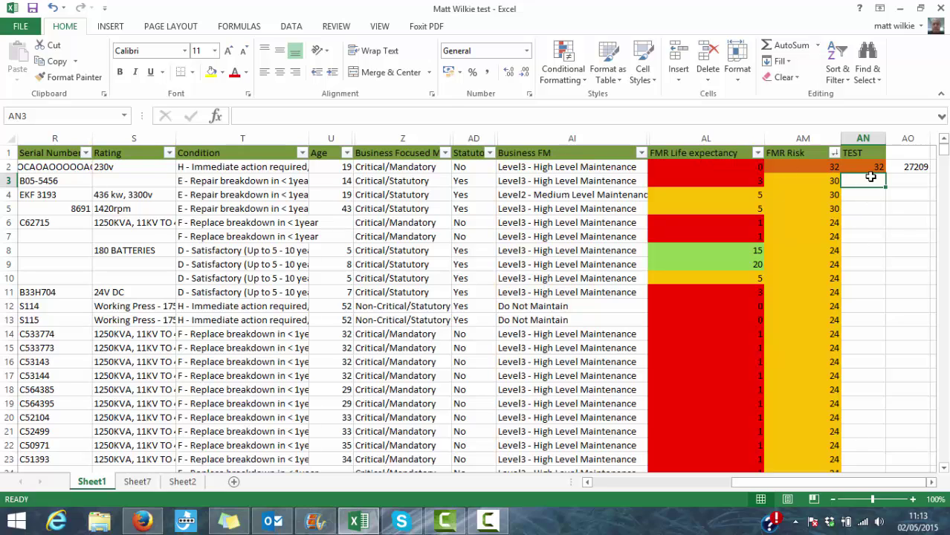
pyautogui.click(861, 250)
pyautogui.click(865, 191)
pyautogui.click(866, 182)
pyautogui.click(863, 167)
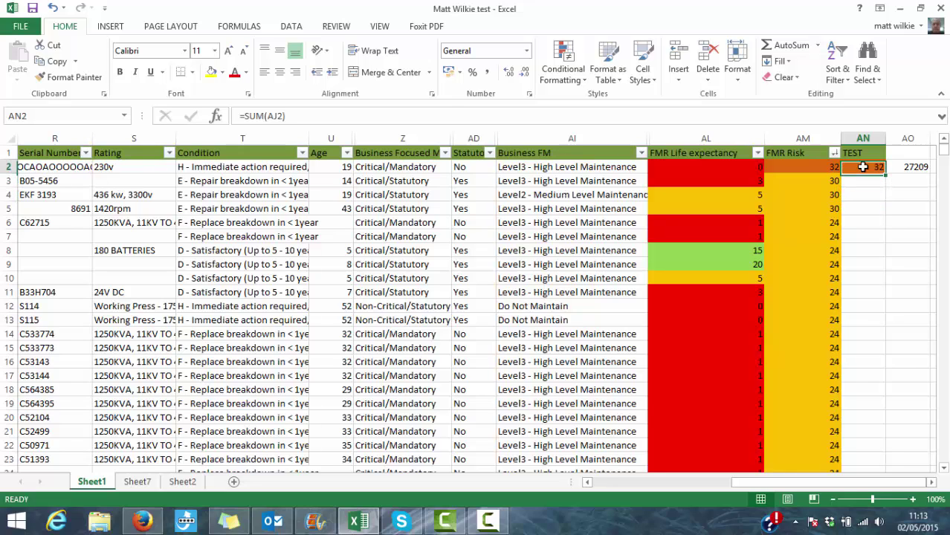
# Step: Compare with the FMR Risk value in AM2, then highlight SUM(AJ2) in AN2's formula
pyautogui.click(816, 169)
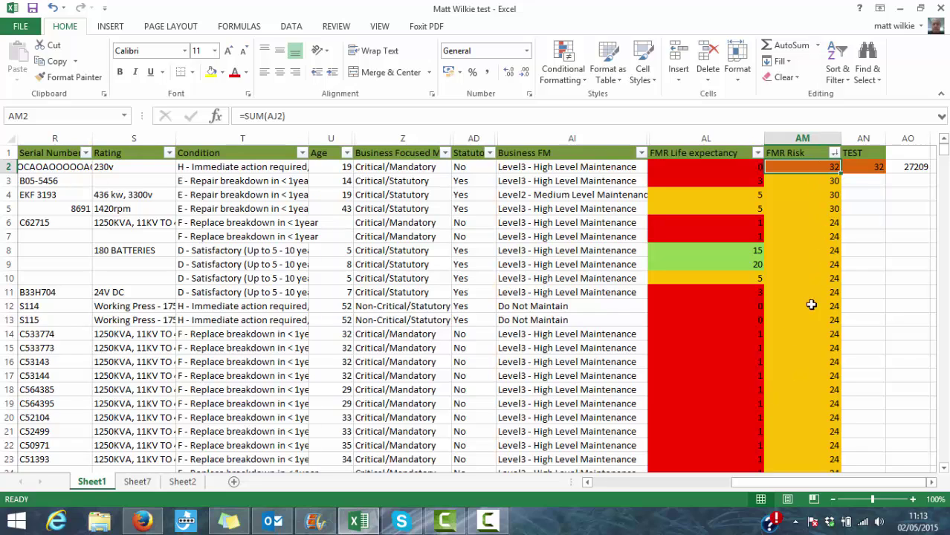
pyautogui.click(867, 174)
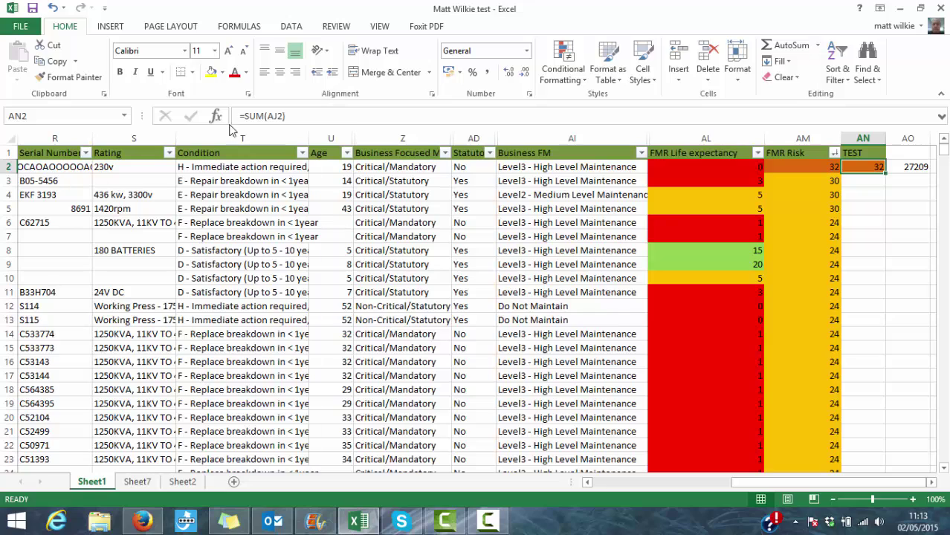
pyautogui.moveTo(289, 116); pyautogui.dragTo(243, 116)
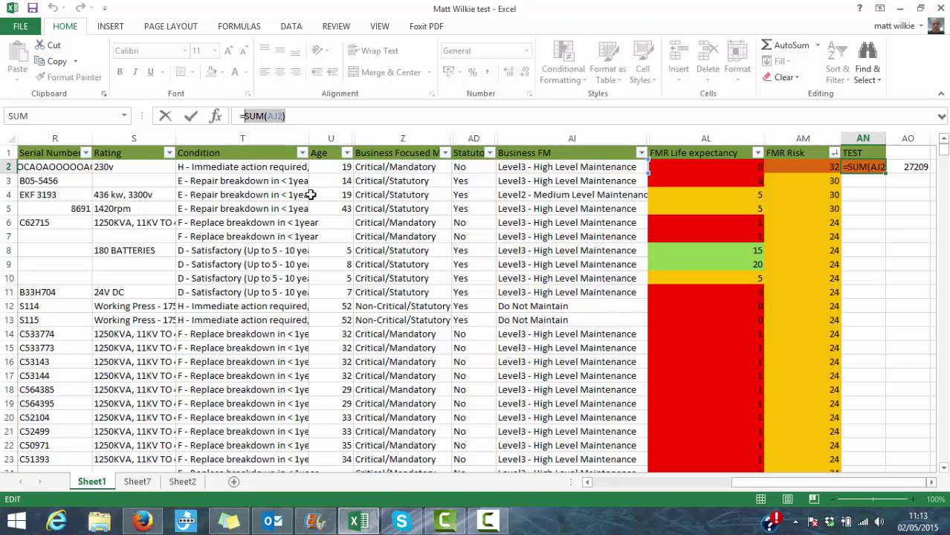
# Step: Cancel the AN2 formula edit after it picked up AN4, keeping =SUM(AJ2)
pyautogui.click(863, 193)
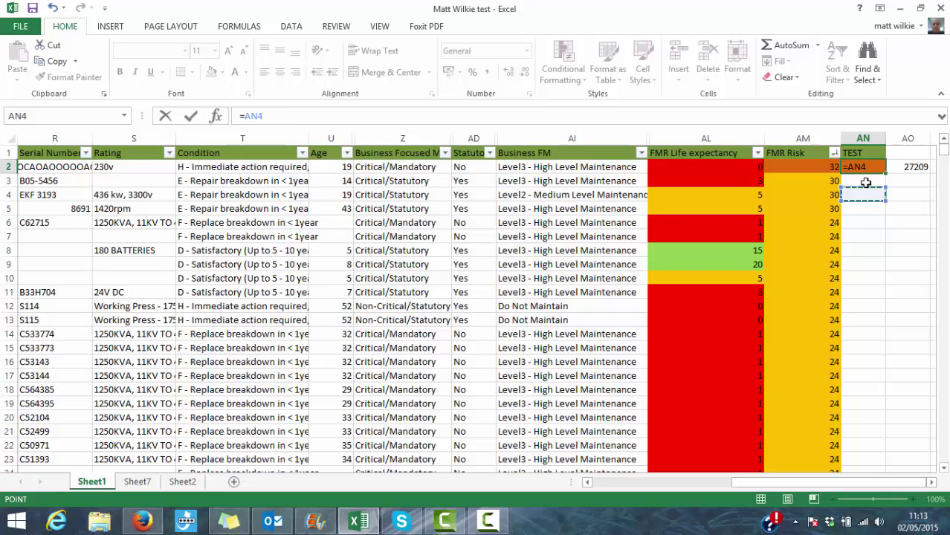
pyautogui.press('Escape')
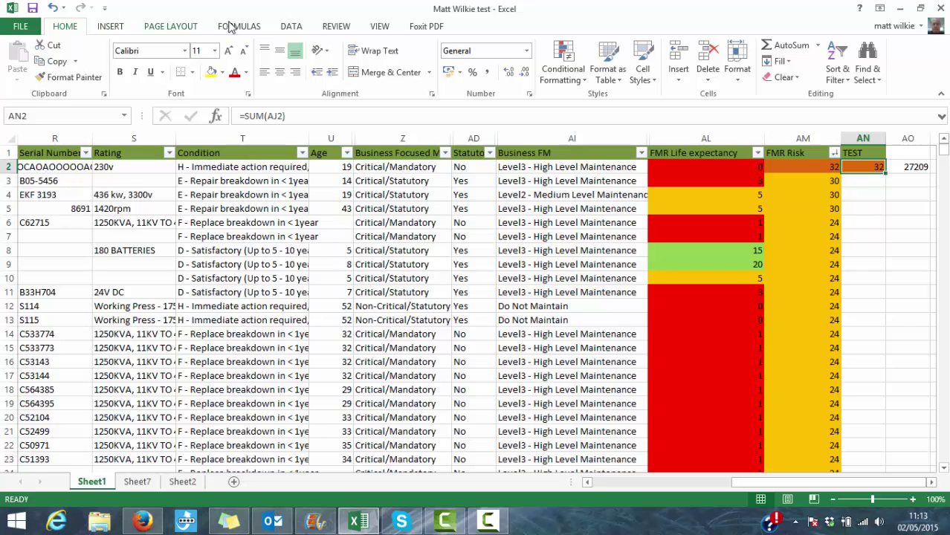
pyautogui.click(563, 71)
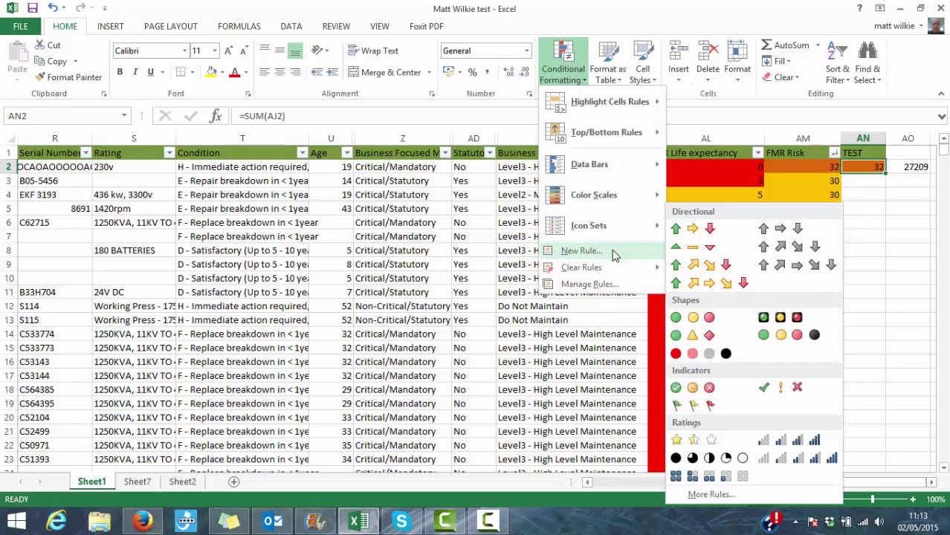
pyautogui.click(598, 284)
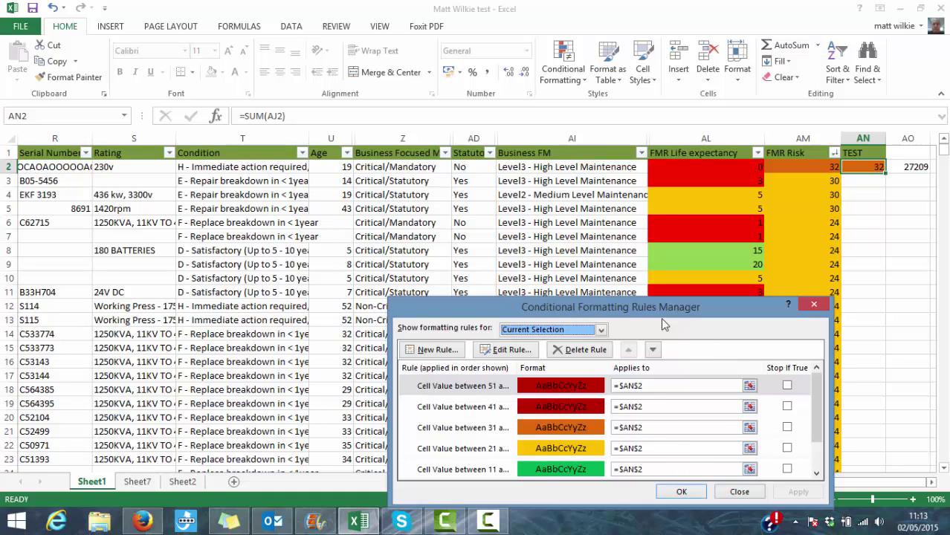
pyautogui.click(681, 491)
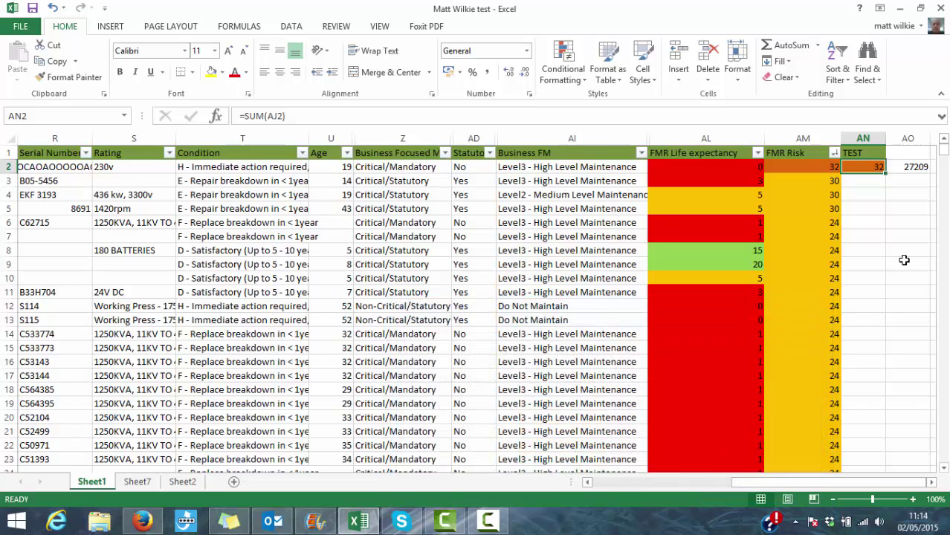
pyautogui.doubleClick(272, 116)
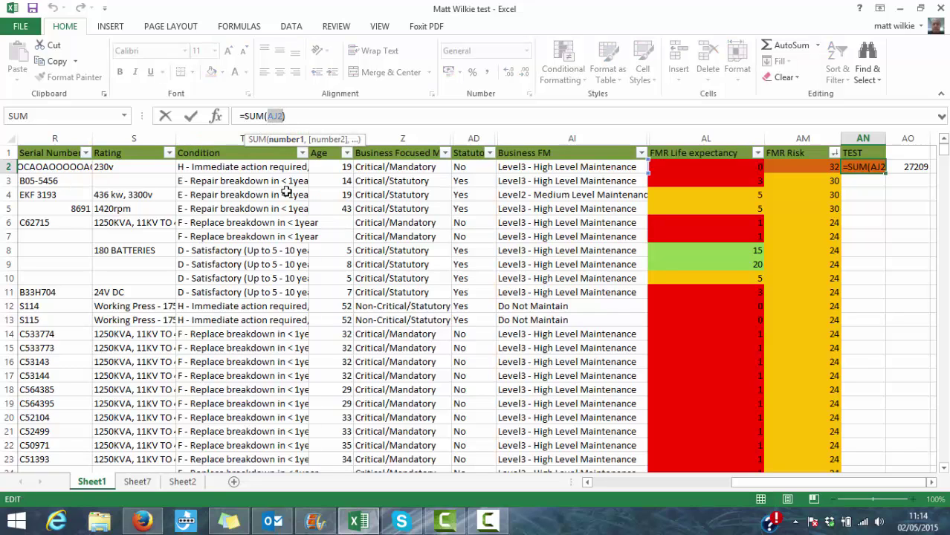
pyautogui.click(856, 191)
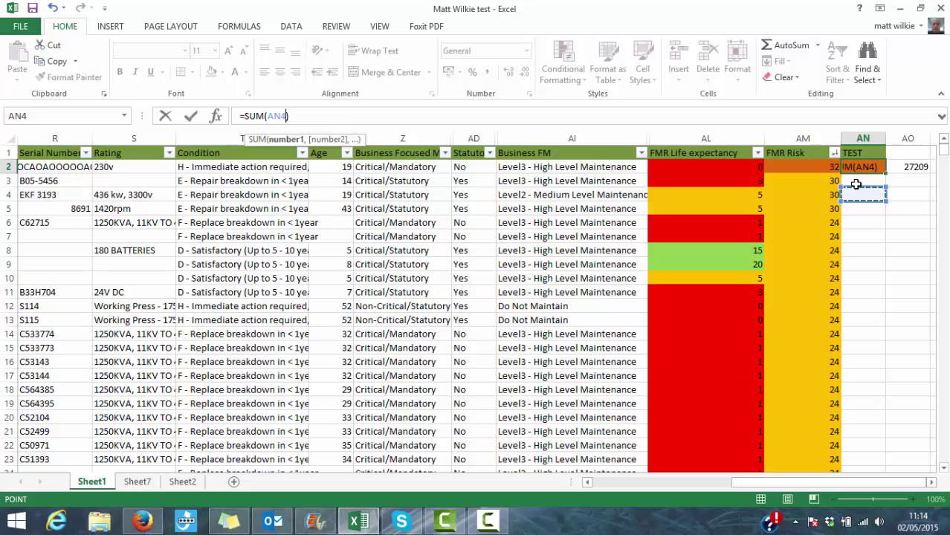
pyautogui.press('Escape')
pyautogui.click(863, 179)
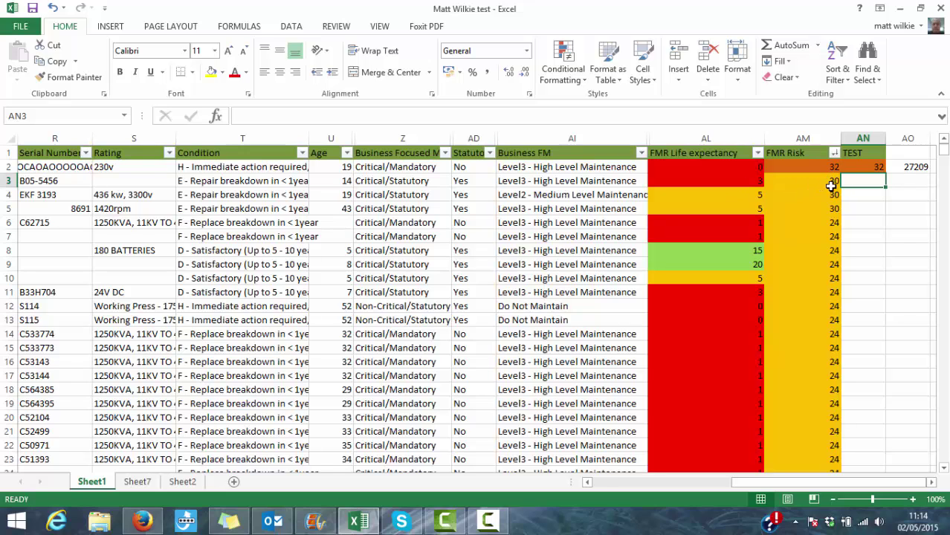
pyautogui.press('Down')
pyautogui.press('Down')
pyautogui.press('Down')
pyautogui.press('Down')
pyautogui.press('Down')
pyautogui.press('Down')
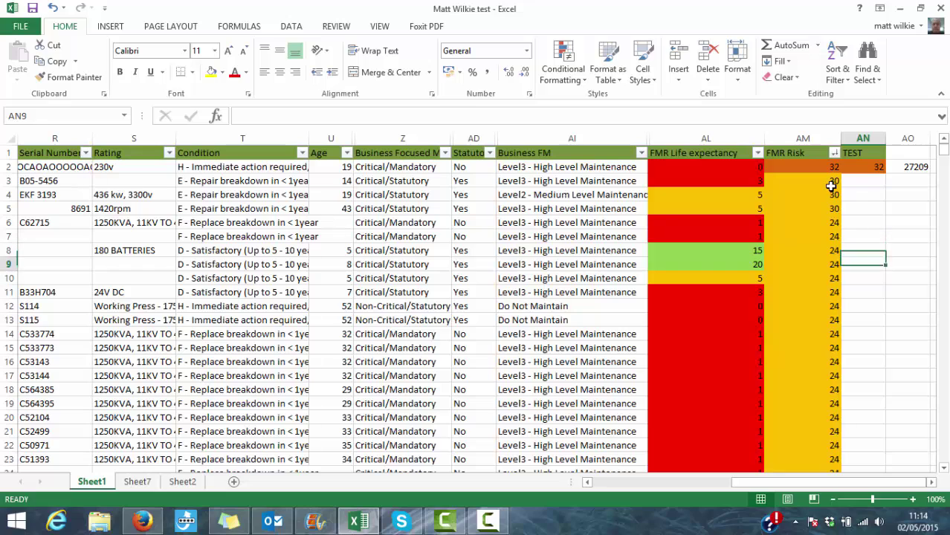
pyautogui.press('Up')
pyautogui.press('Up')
pyautogui.press('Up')
pyautogui.press('Up')
pyautogui.press('Up')
pyautogui.press('Up')
pyautogui.press('Up')
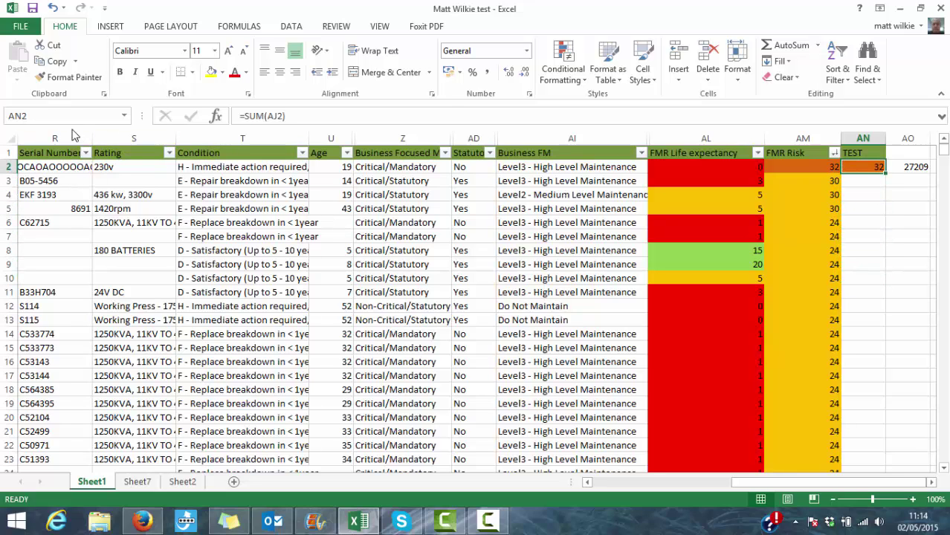
pyautogui.click(67, 117)
# Step: Scroll to the bottom of the sheet to confirm the data ends at row 27209, then back up
pyautogui.press('Escape')
pyautogui.moveTo(944, 151); pyautogui.dragTo(945, 470)
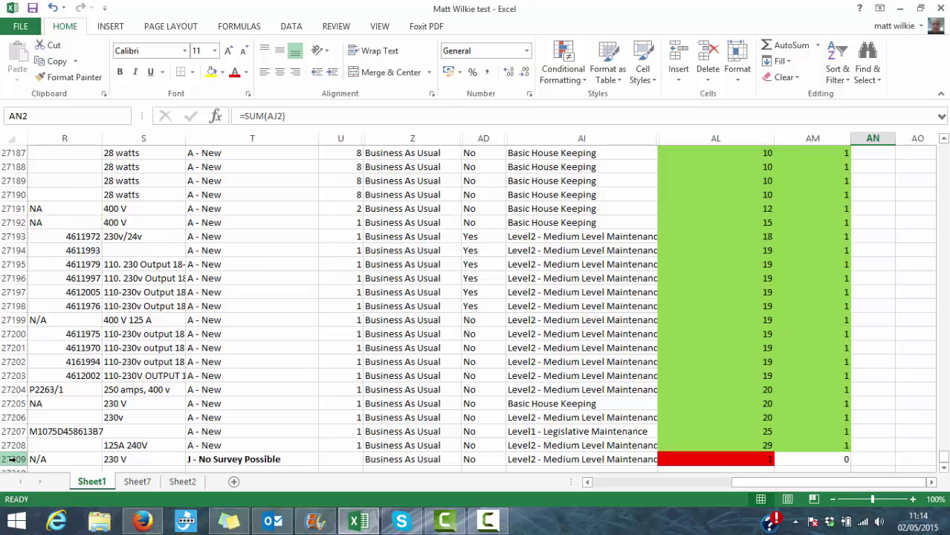
pyautogui.moveTo(945, 459); pyautogui.dragTo(943, 150)
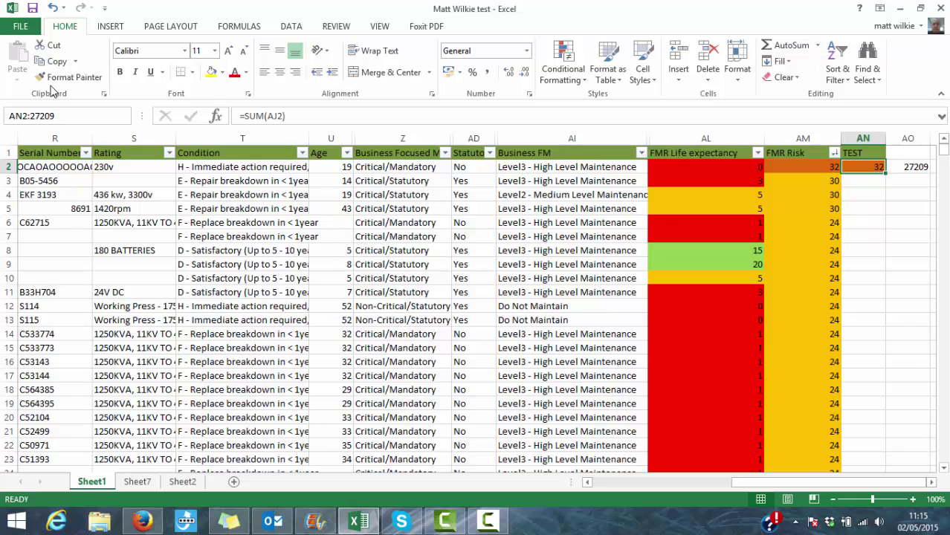
# Step: Dismiss the invalid-reference error for AN2:27209 and return to the Name Box to fix it
pyautogui.press('Return')
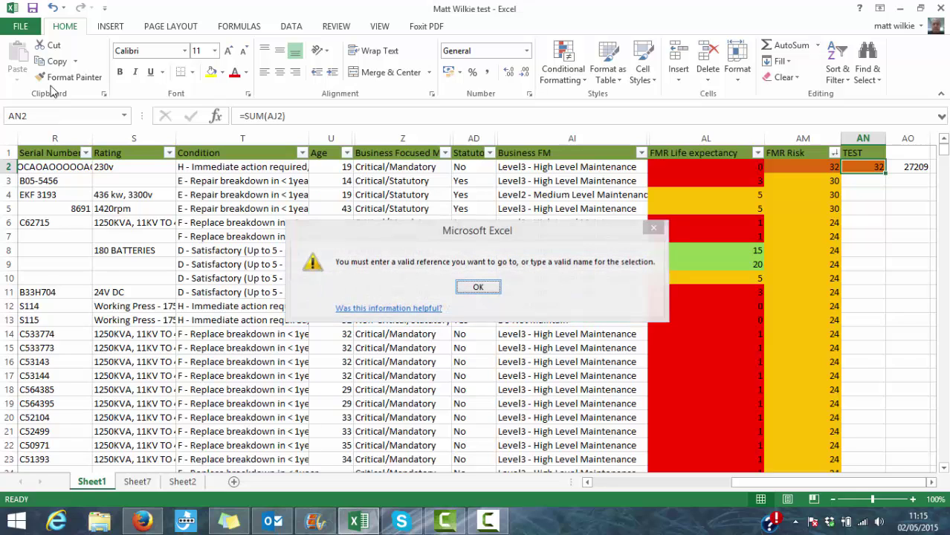
pyautogui.press('Return')
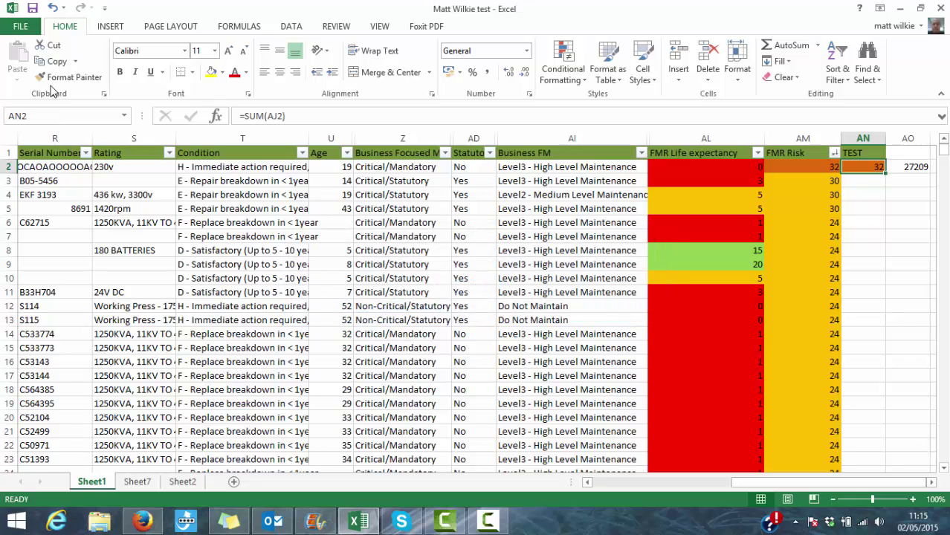
pyautogui.click(72, 121)
pyautogui.click(73, 120)
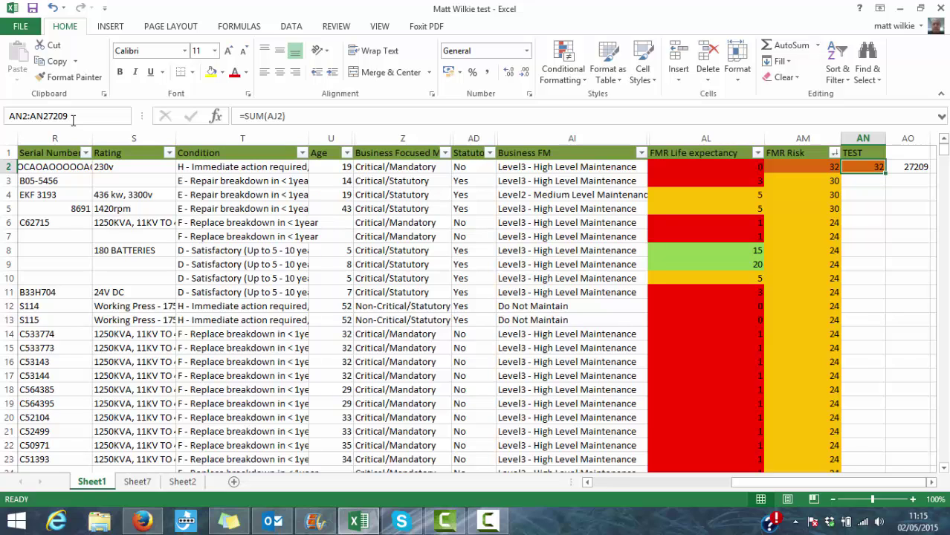
# Step: Select AN2:AN27209 and fill the =SUM(AJ2) formula down the whole range
pyautogui.press('Return')
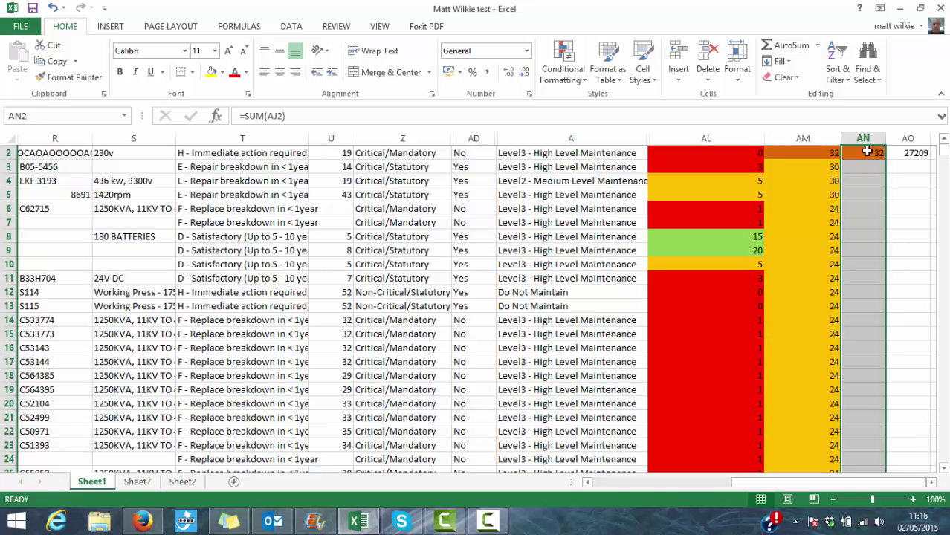
pyautogui.hotkey('ctrl', 'd')
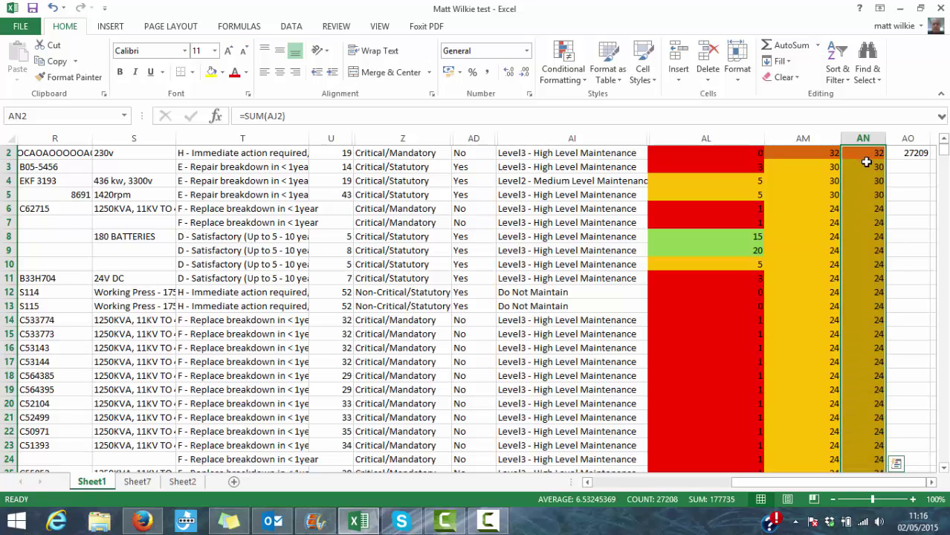
pyautogui.press('Down')
pyautogui.press('Down')
pyautogui.press('Down')
pyautogui.press('Down')
pyautogui.press('Down')
pyautogui.press('Down')
pyautogui.press('Down')
pyautogui.press('Down')
pyautogui.press('Down')
pyautogui.press('Down')
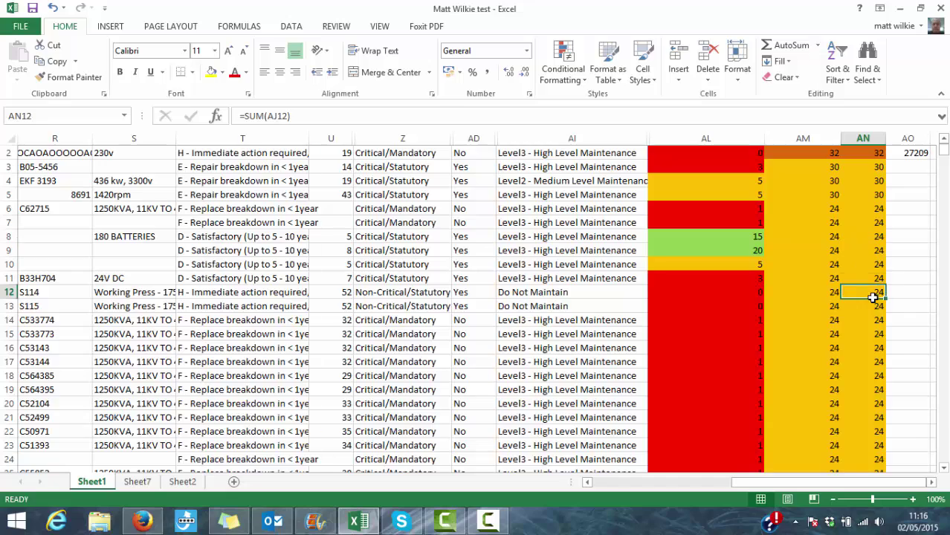
# Step: Check the last filled rows, such as AN27206, for correct SUM formulas and risk values
pyautogui.hotkey('ctrl', 'Down')
pyautogui.click(868, 271)
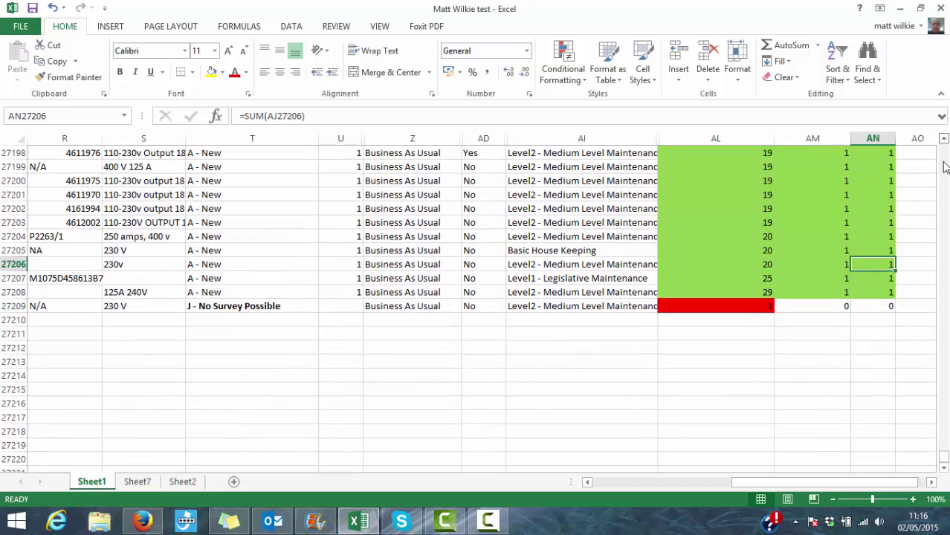
pyautogui.scroll(20, 944, 167)
pyautogui.scroll(20, 944, 176)
pyautogui.scroll(20, 691, 426)
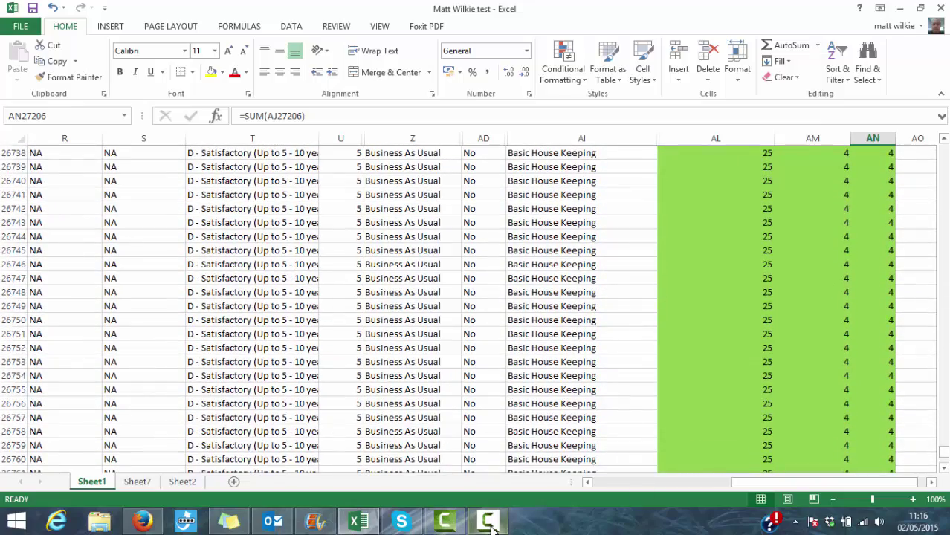